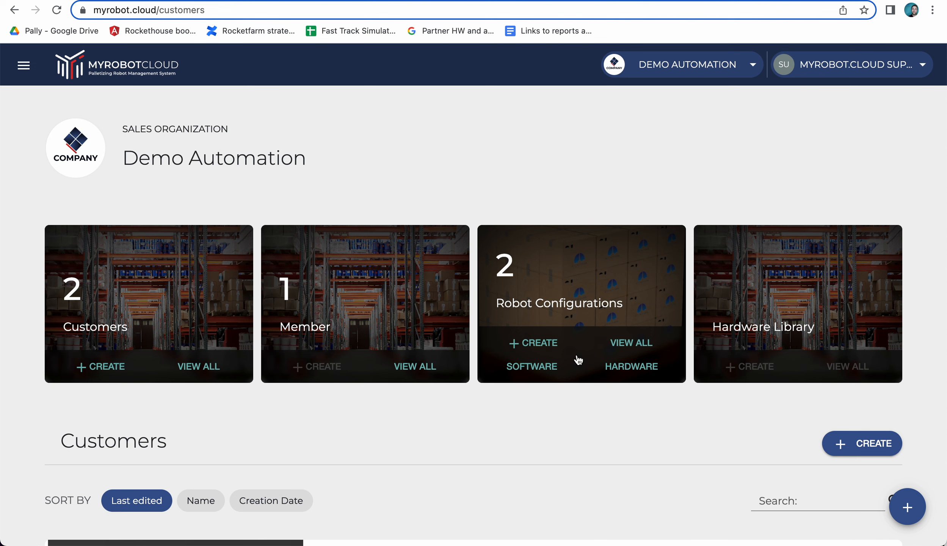
Open the organization's hardware robot configurations and start creating a new one.
left_click(629, 367)
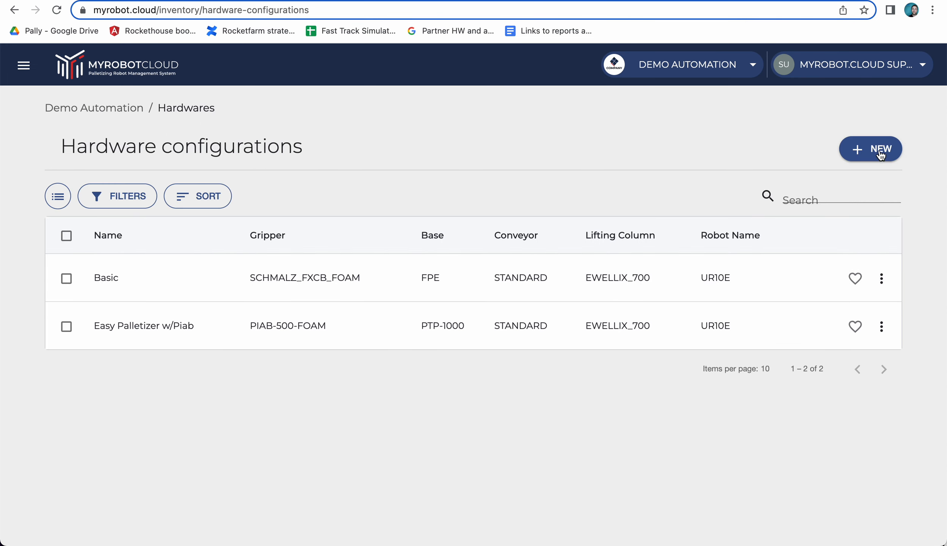
left_click(878, 151)
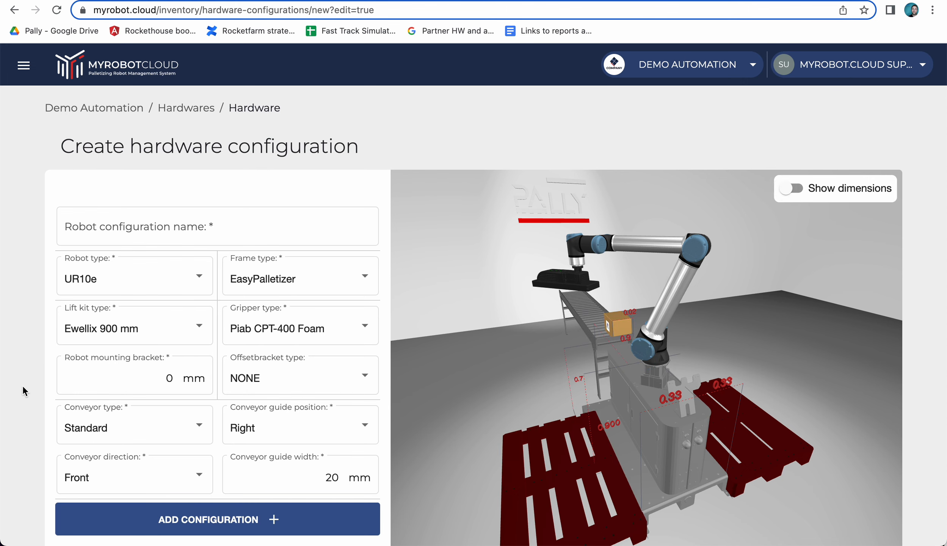
scroll(383, 357, "down", 1)
scroll(383, 363, "down", 2)
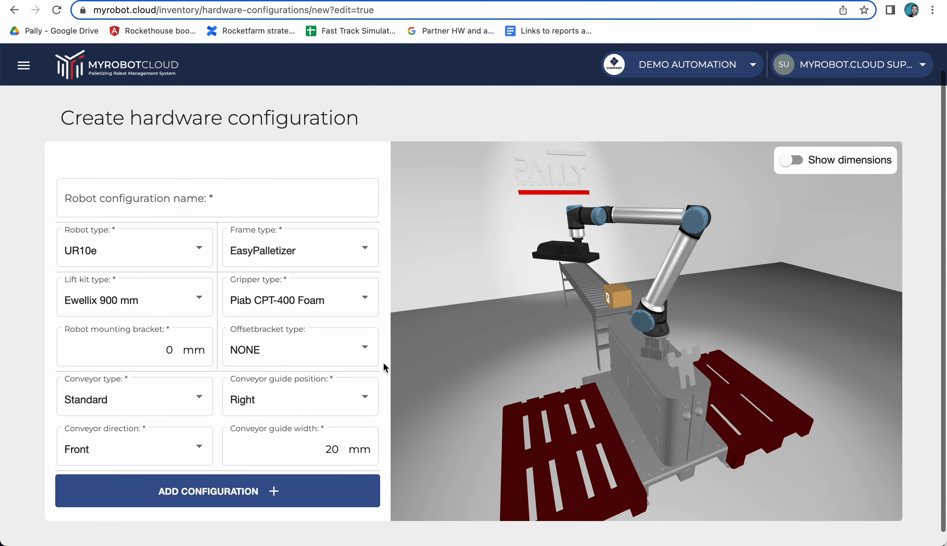
Name the new robot configuration "Demo Hardware Robot setup".
left_click(183, 205)
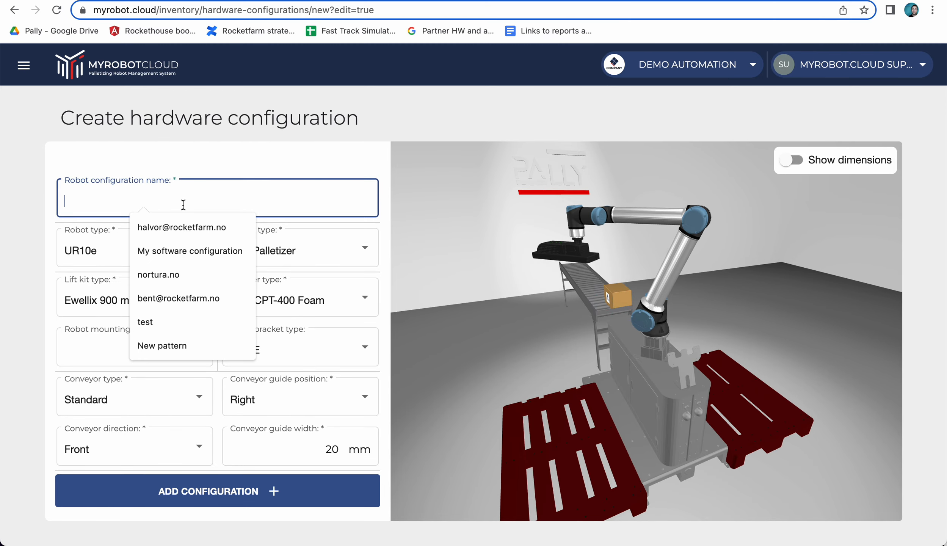
type("Demo ")
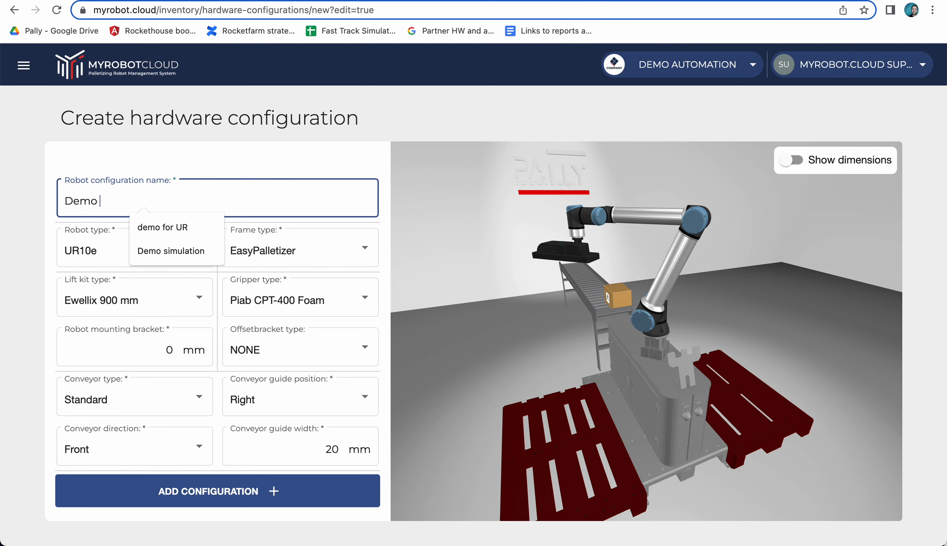
type("H")
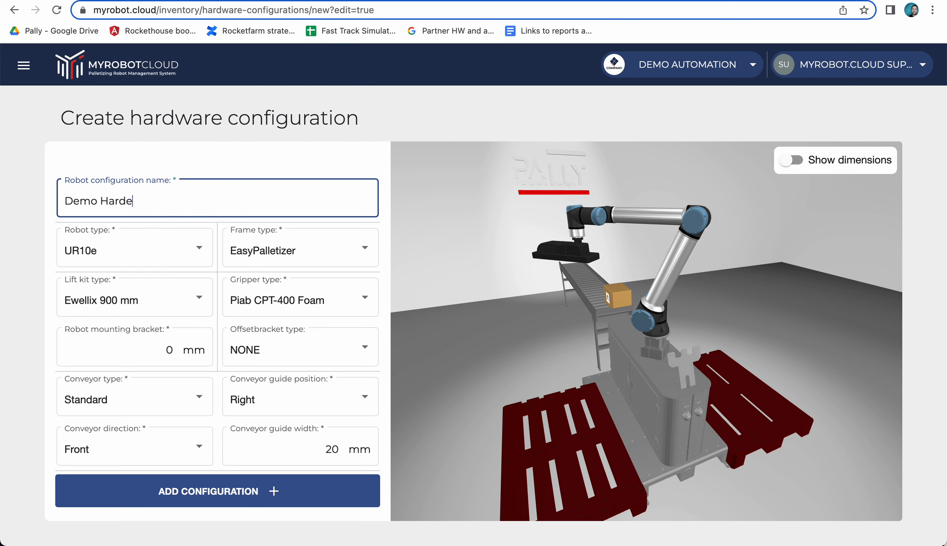
type("ardware Robot setup")
left_click(22, 281)
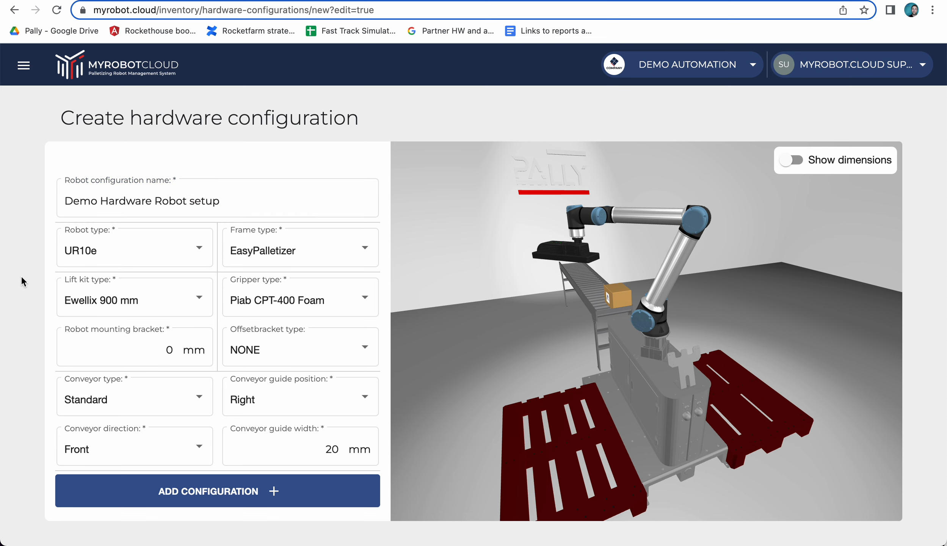
Set the frame type of the robot configuration to EasyPalletizer PTP-1000.
left_click(592, 341)
mouse_move(592, 341)
left_mouse_down()
mouse_move(564, 349)
mouse_move(606, 338)
left_mouse_up()
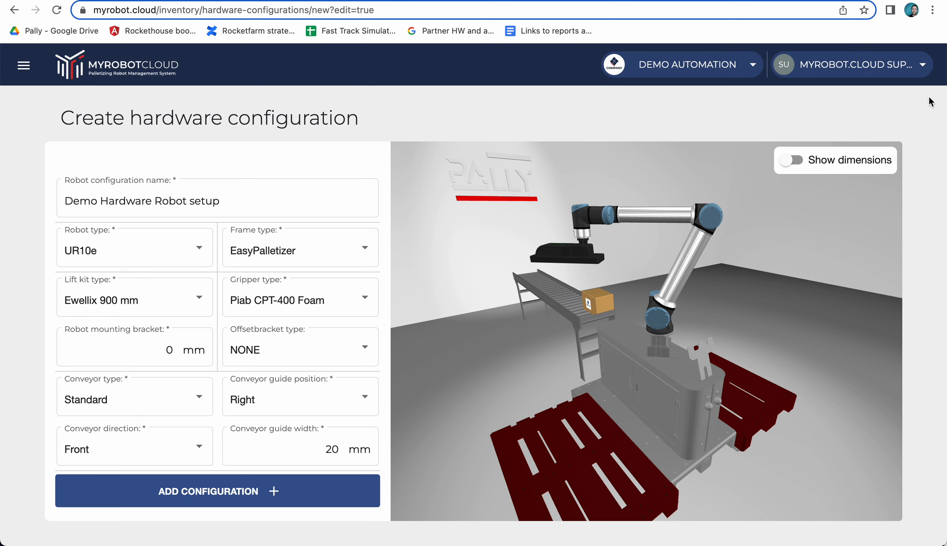
left_click(363, 251)
scroll(345, 366, "down", 3)
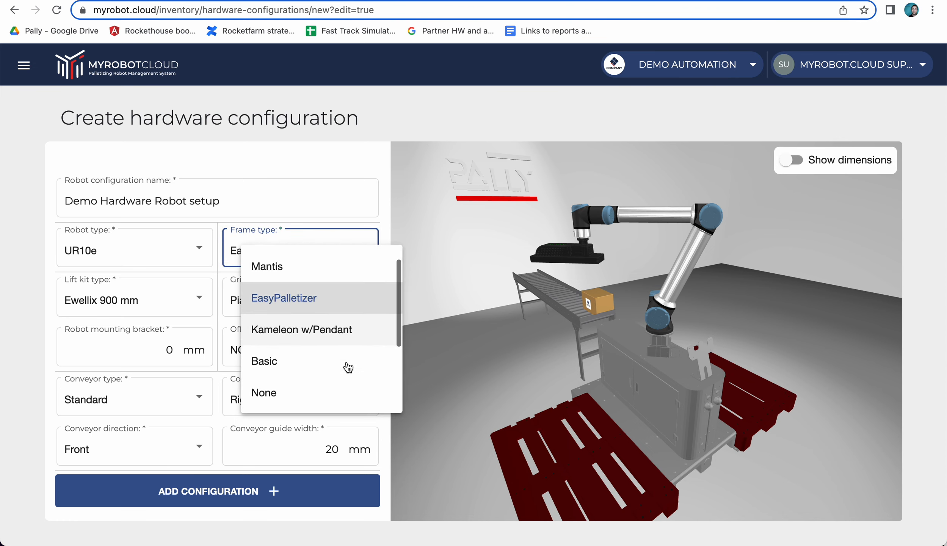
scroll(348, 367, "down", 2)
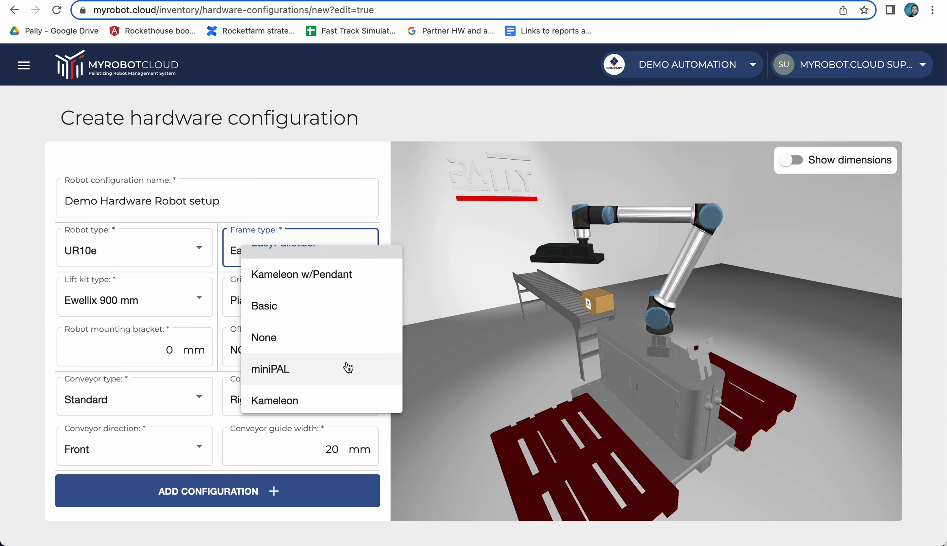
scroll(347, 366, "down", 2)
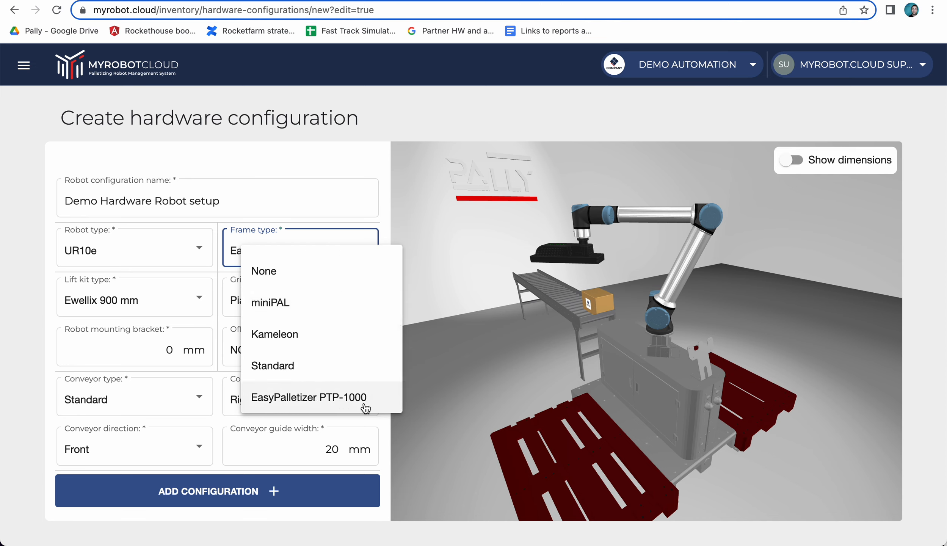
left_click(309, 401)
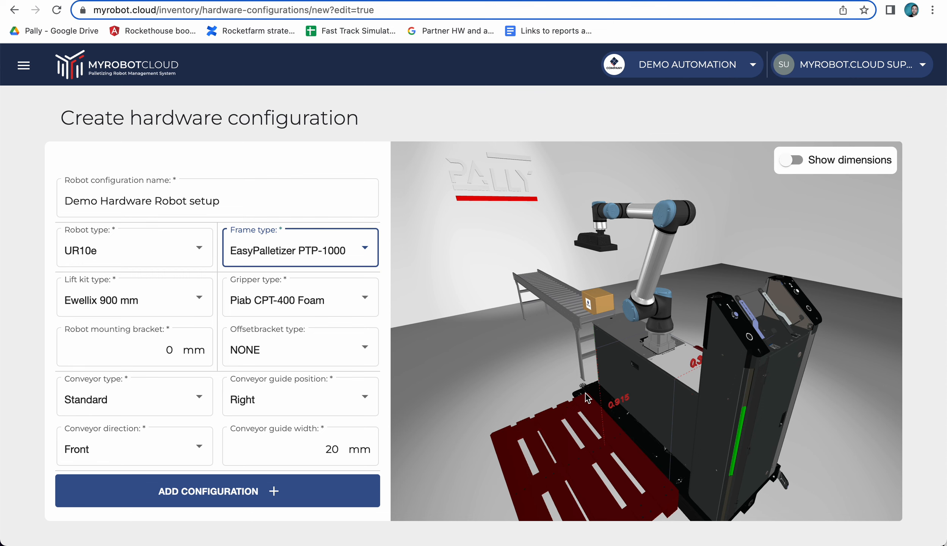
left_click(667, 417)
left_click_drag(668, 417, 667, 416)
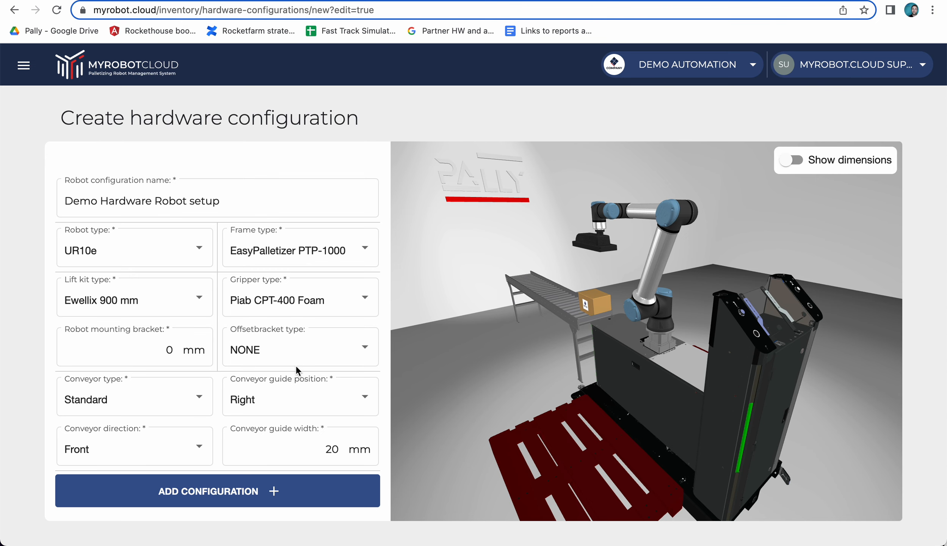
Set the gripper type to Piab CPT-500 Cups and inspect the gripper in the 3D preview.
left_click(364, 305)
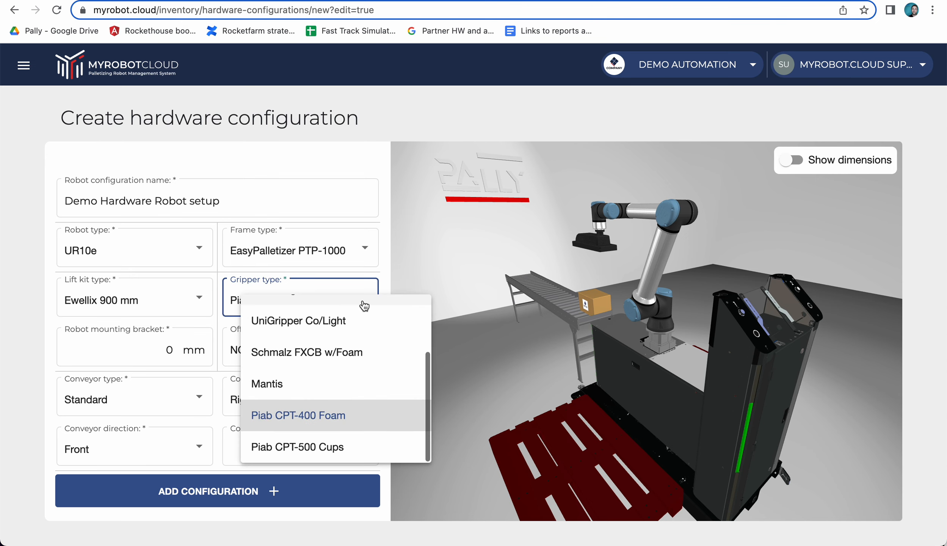
scroll(353, 395, "down", 1)
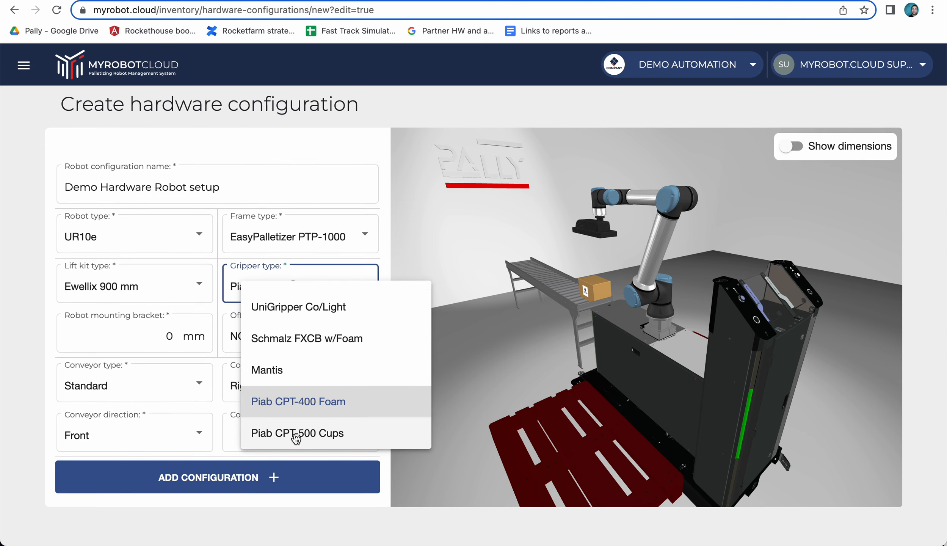
left_click(317, 435)
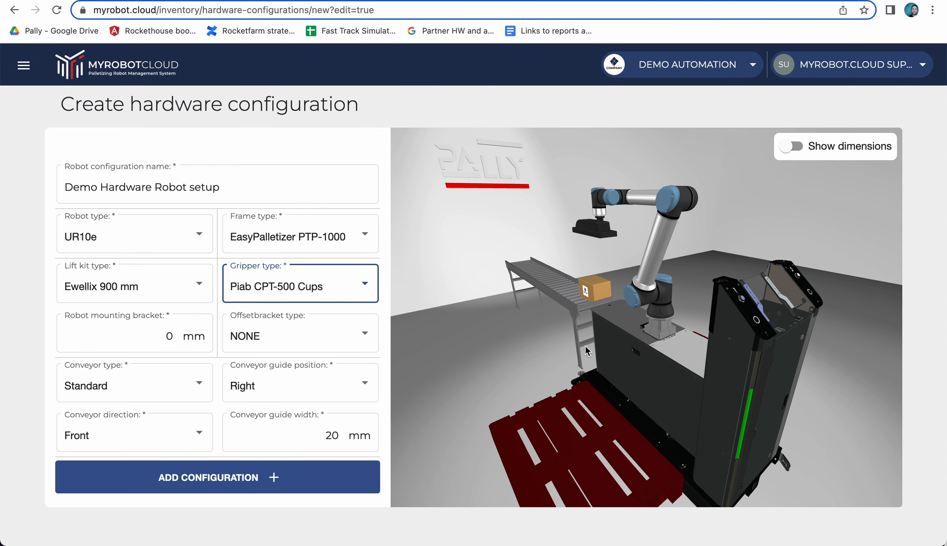
left_click_drag(615, 313, 657, 384)
scroll(593, 293, "up", 5)
left_click_drag(652, 351, 686, 333)
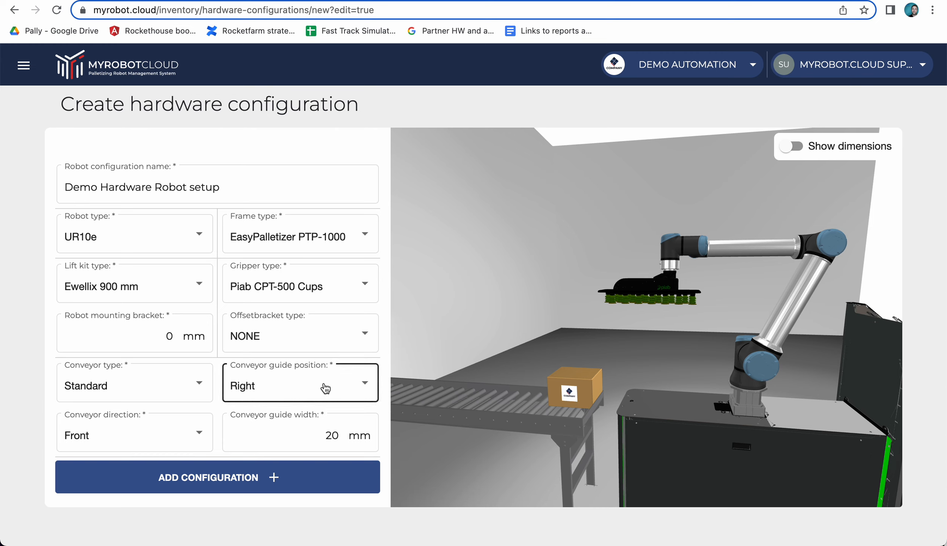
Try the 5 CM and the 15 CM offset bracket types and examine each on the gripper in the 3D preview.
left_click(341, 336)
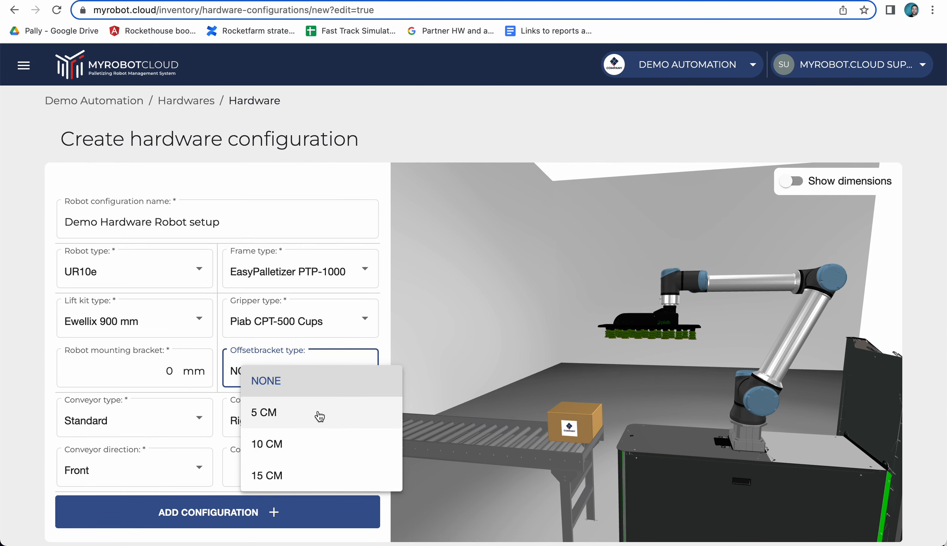
left_click(320, 415)
scroll(603, 360, "up", 3)
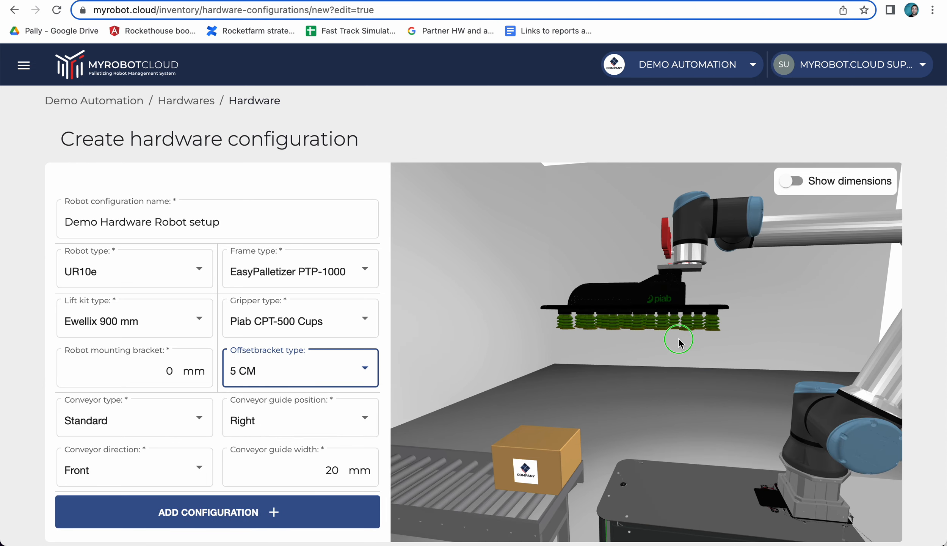
left_click_drag(678, 343, 679, 387)
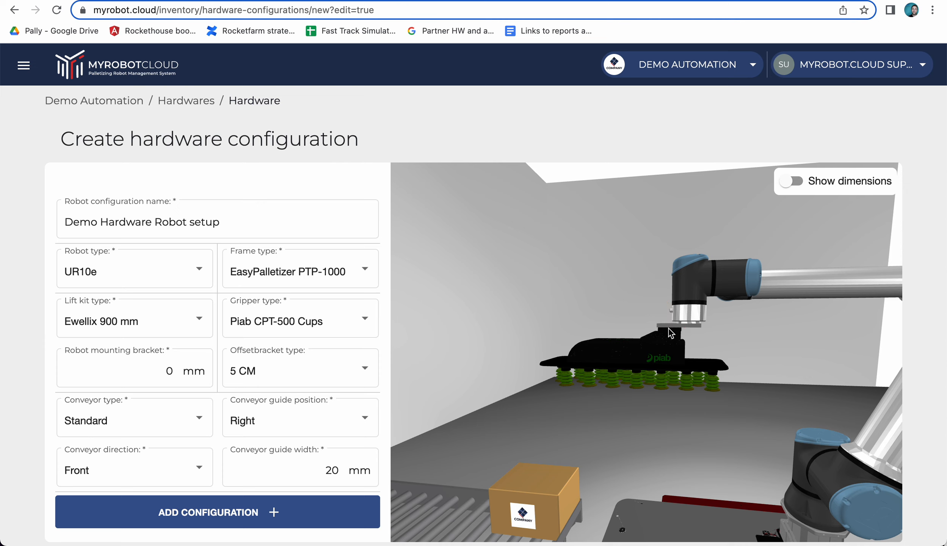
left_click(318, 368)
left_click(306, 472)
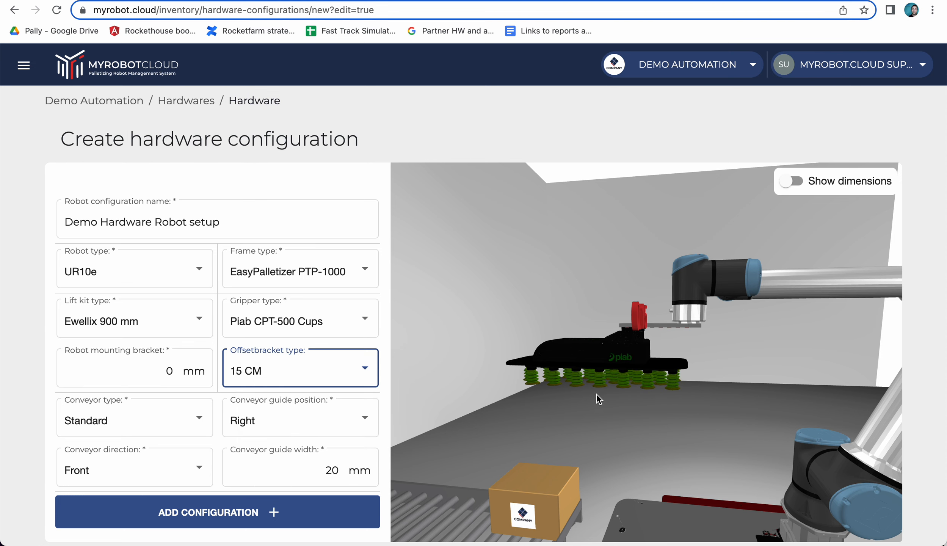
mouse_move(660, 361)
left_mouse_down()
mouse_move(684, 365)
mouse_move(664, 370)
left_mouse_up()
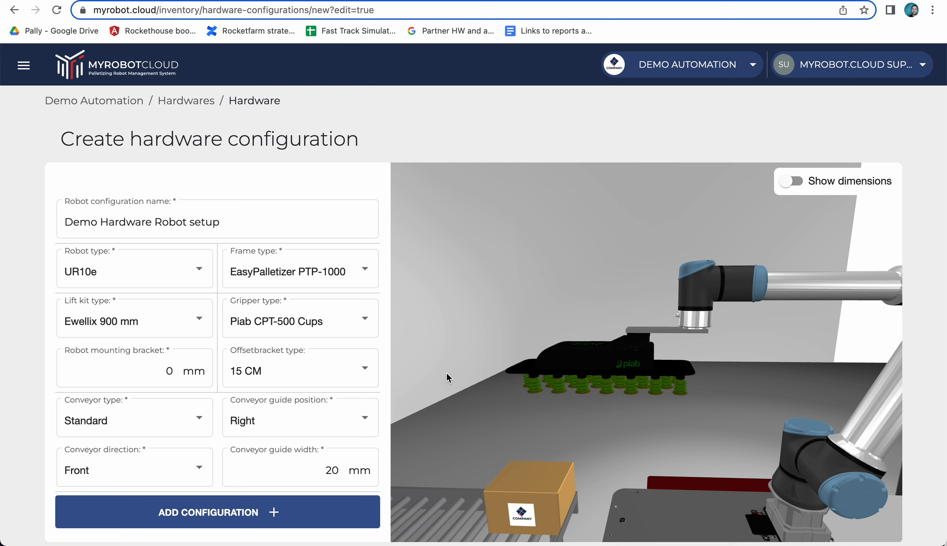
Set the offset bracket type back to NONE and check the gripper mounting in the 3D preview.
left_click(366, 373)
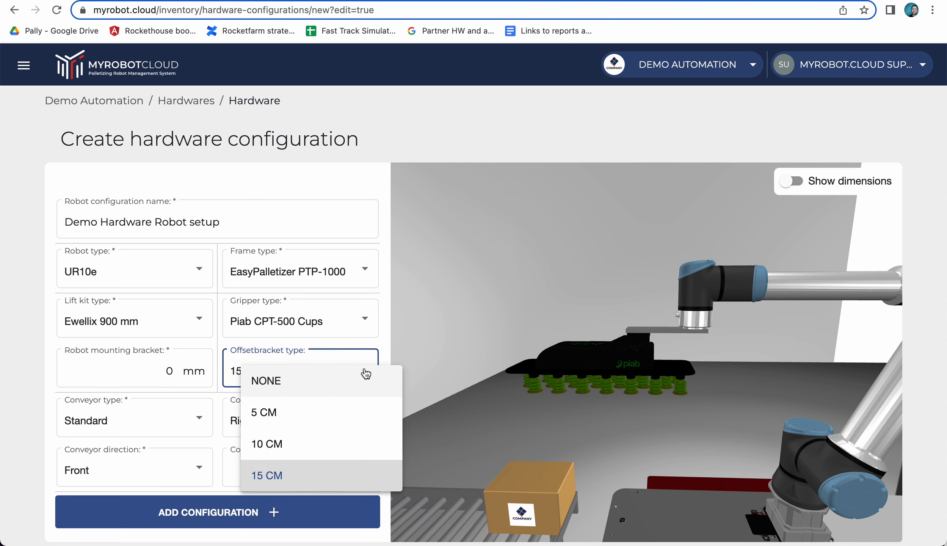
left_click(313, 383)
left_click_drag(659, 401, 702, 399)
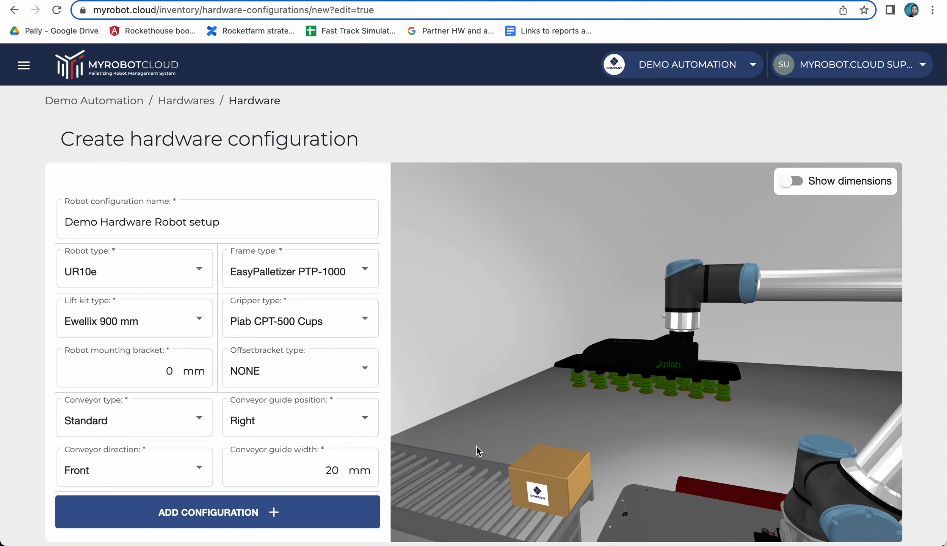
Set the lift kit type to Ewellix 700 mm and look over the whole robot cell in the 3D preview.
left_click(175, 322)
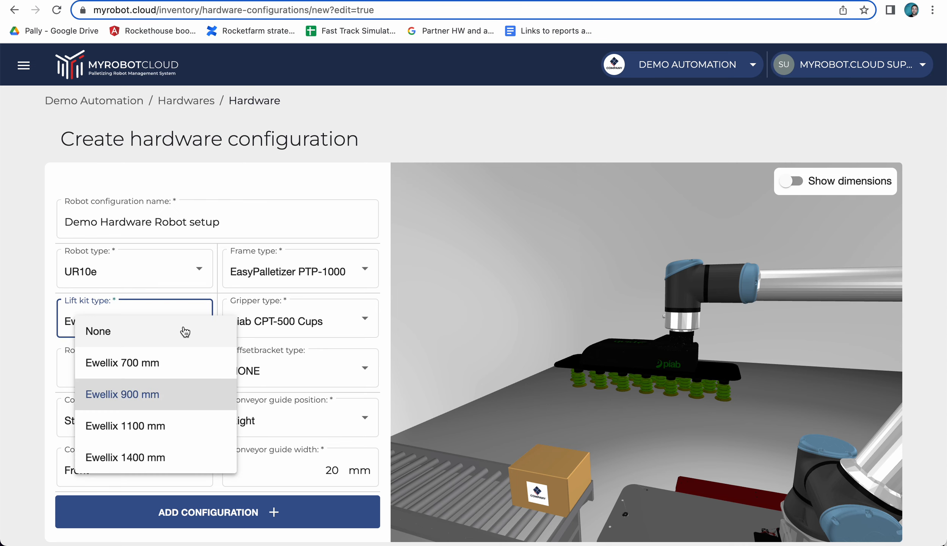
left_click(176, 364)
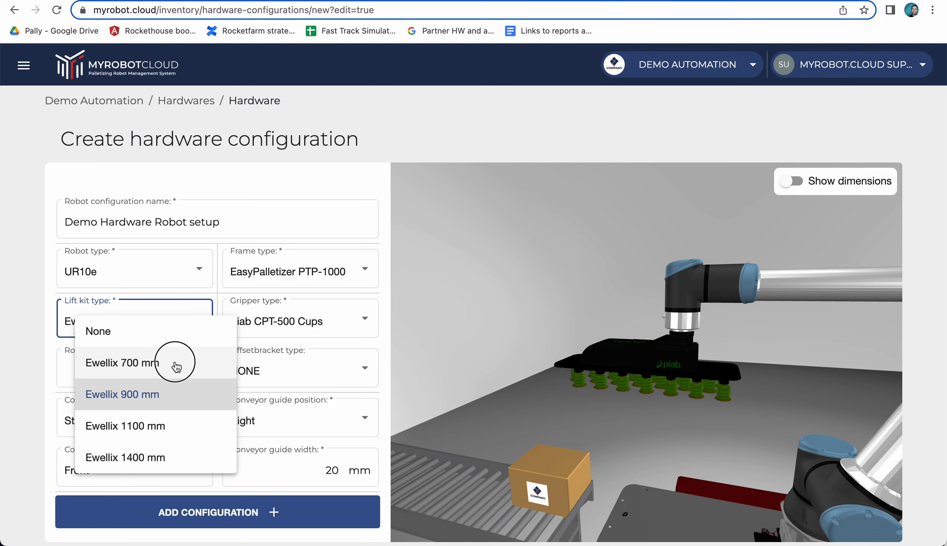
left_click_drag(672, 292, 646, 296)
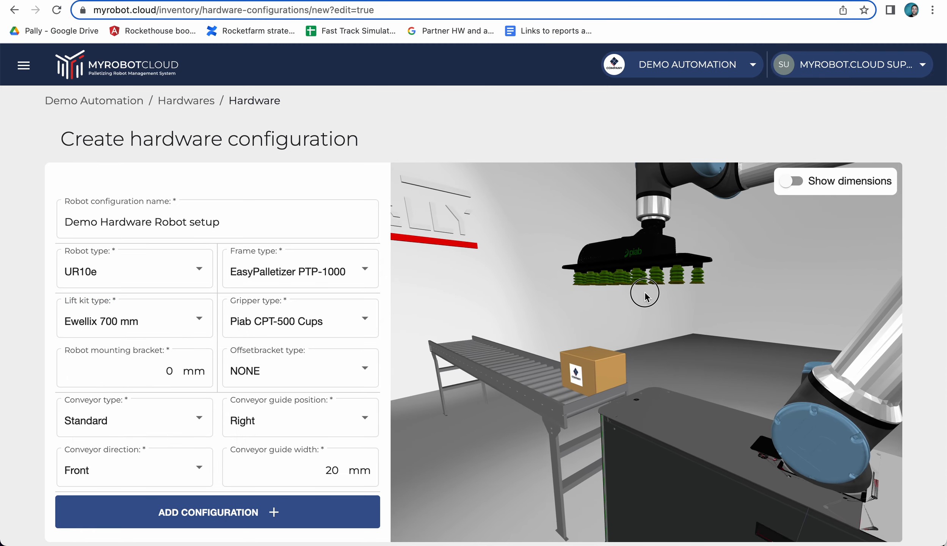
scroll(645, 293, "down", 10)
left_click_drag(701, 337, 722, 334)
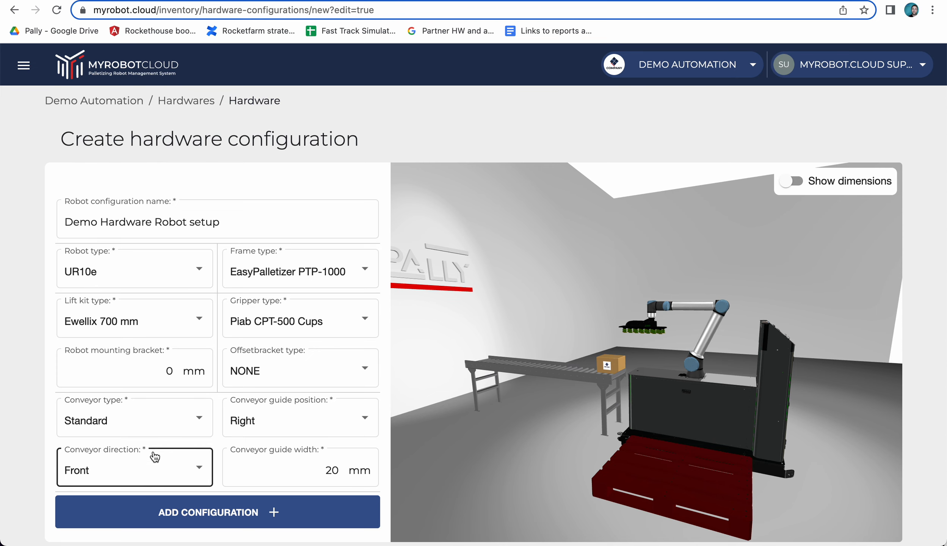
Review the robot cell once more and add the finished hardware configuration to the library.
scroll(18, 415, "down", 1)
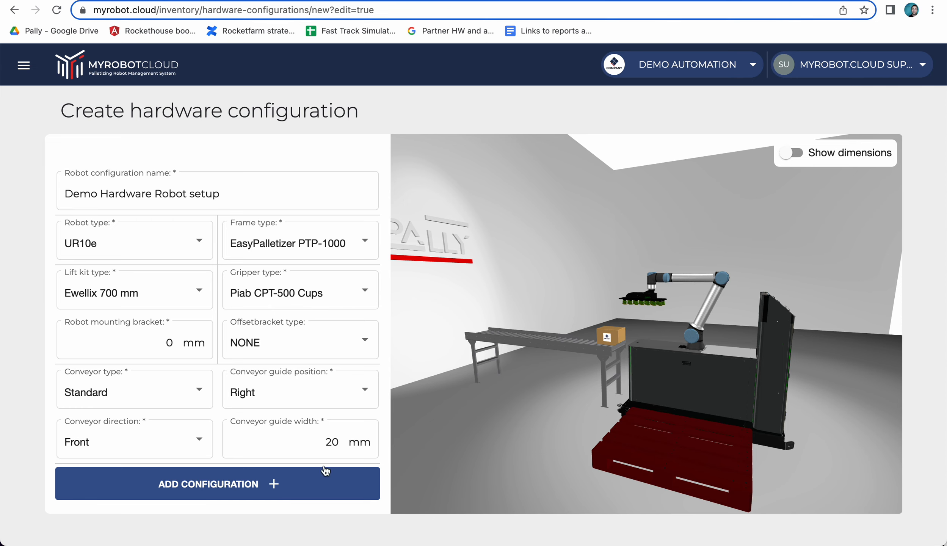
left_click_drag(732, 377, 704, 379)
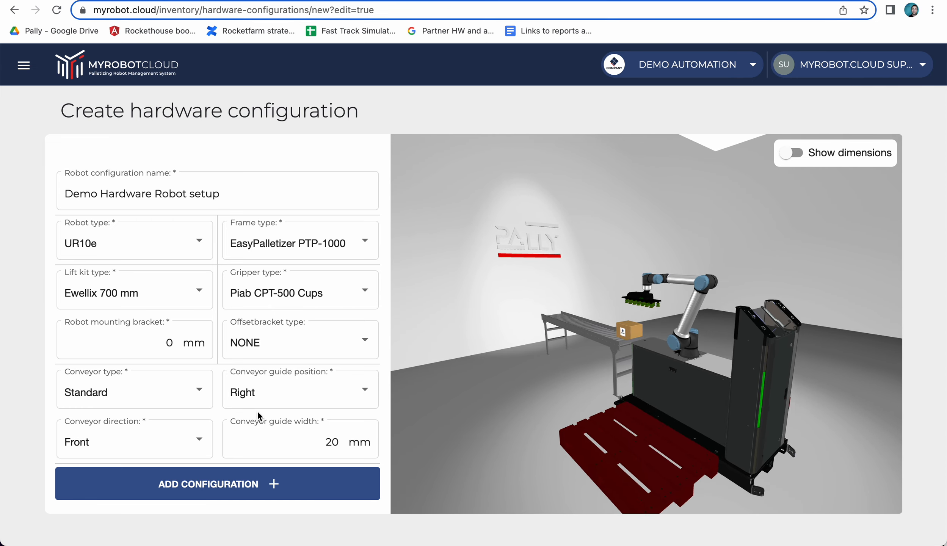
left_click(235, 489)
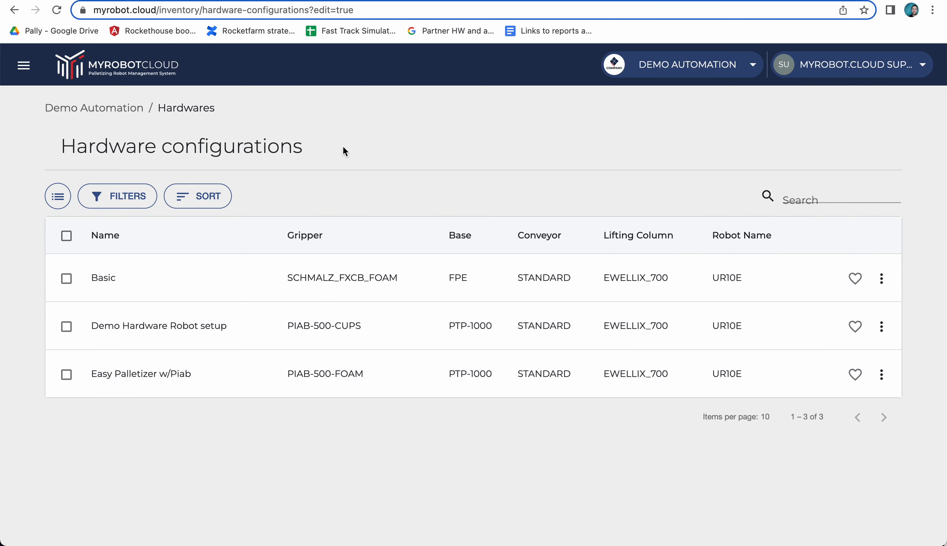
Return to the Demo Automation overview and check its hardware configurations list for the new setup.
left_click(106, 110)
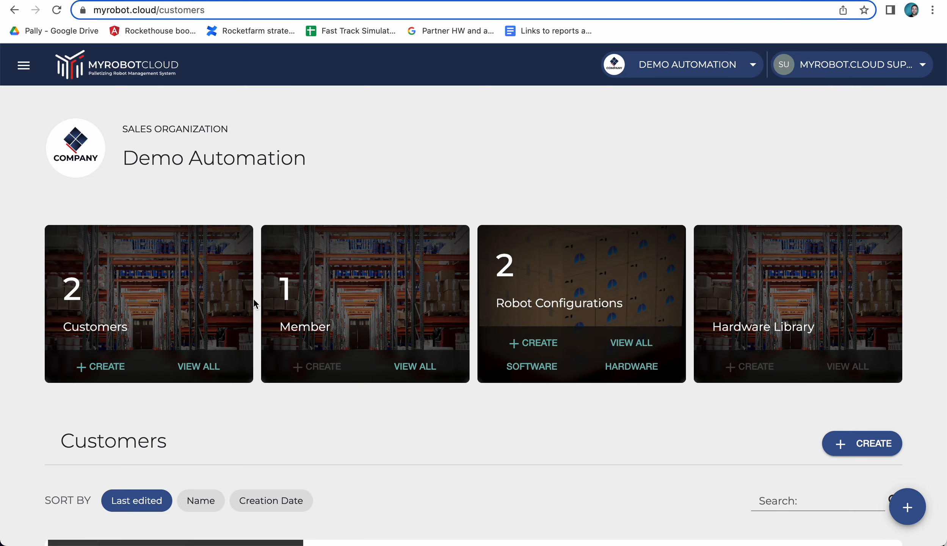
scroll(37, 462, "down", 15)
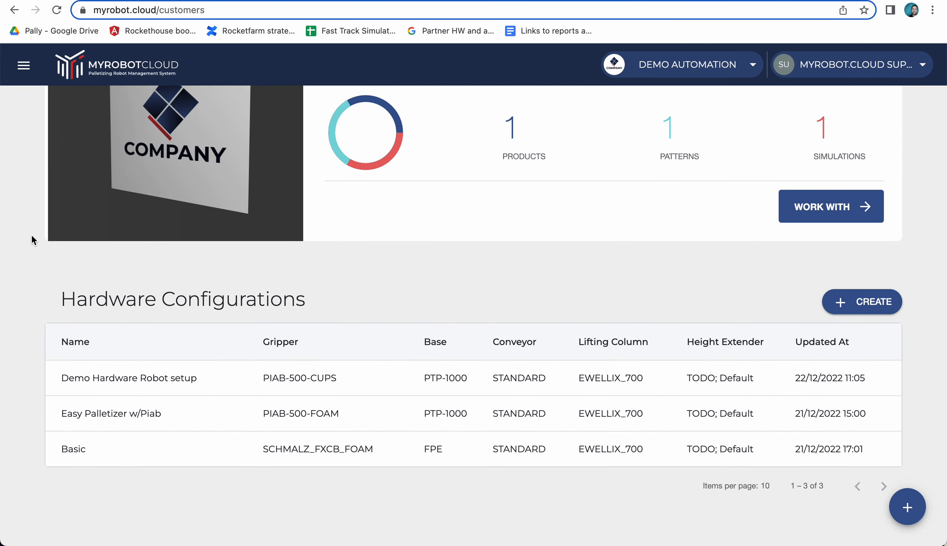
scroll(31, 233, "up", 10)
scroll(31, 233, "up", 1)
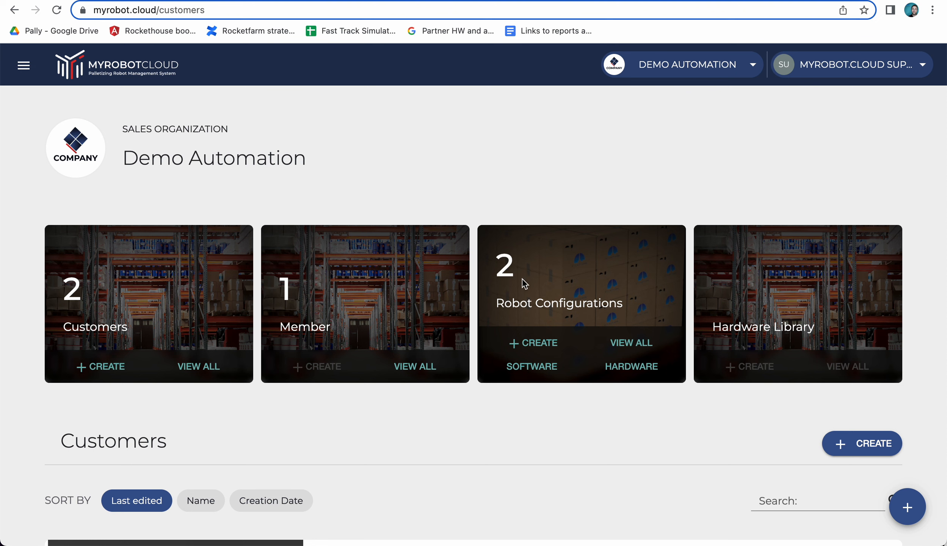